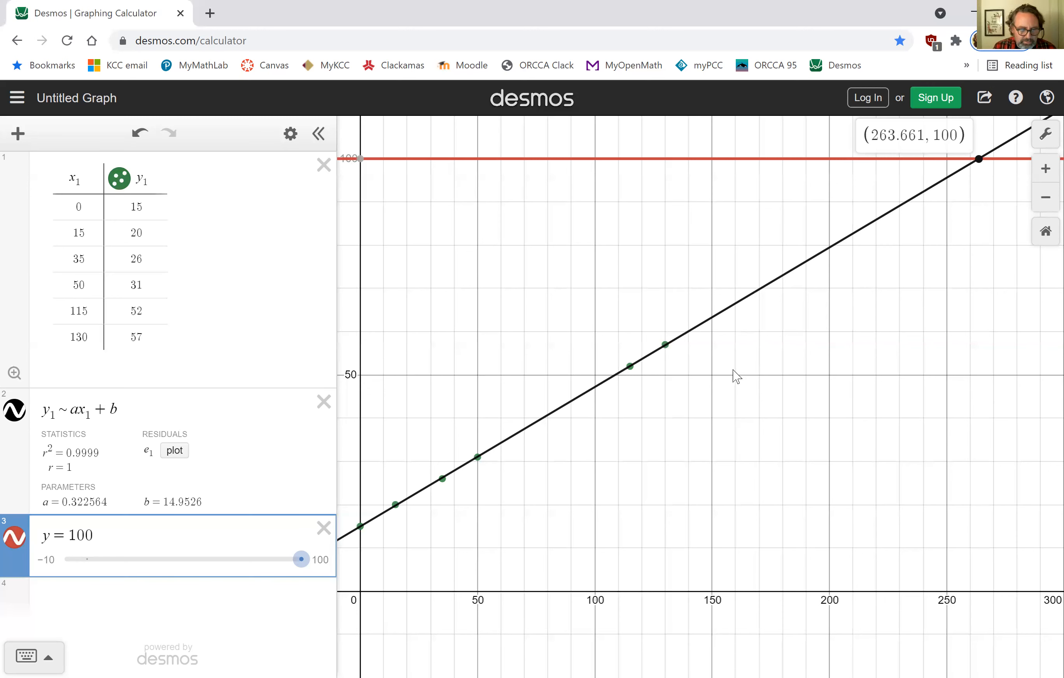
Add the data point x = 145, y = 70 as a new row in the first table.
click(77, 360)
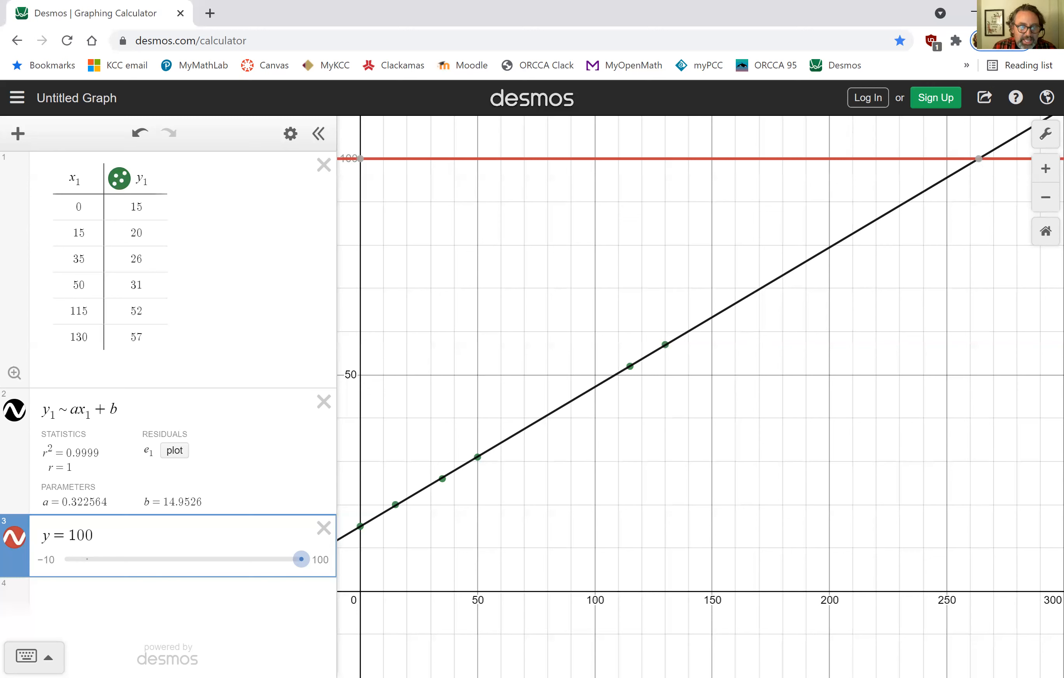
click(114, 338)
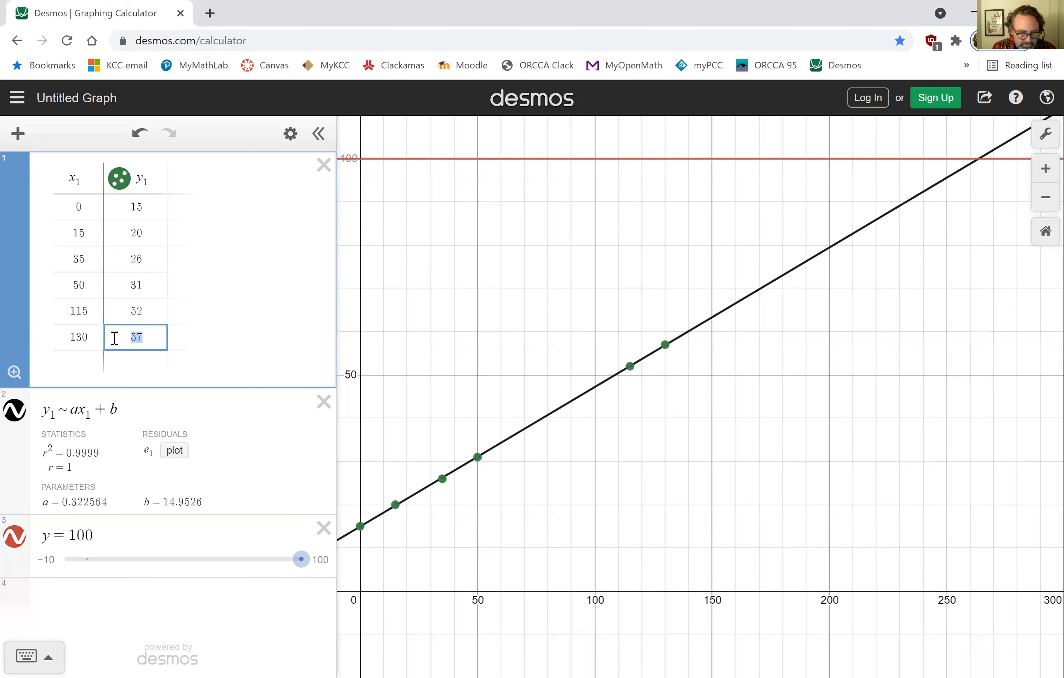
click(83, 367)
text(145)
click(132, 364)
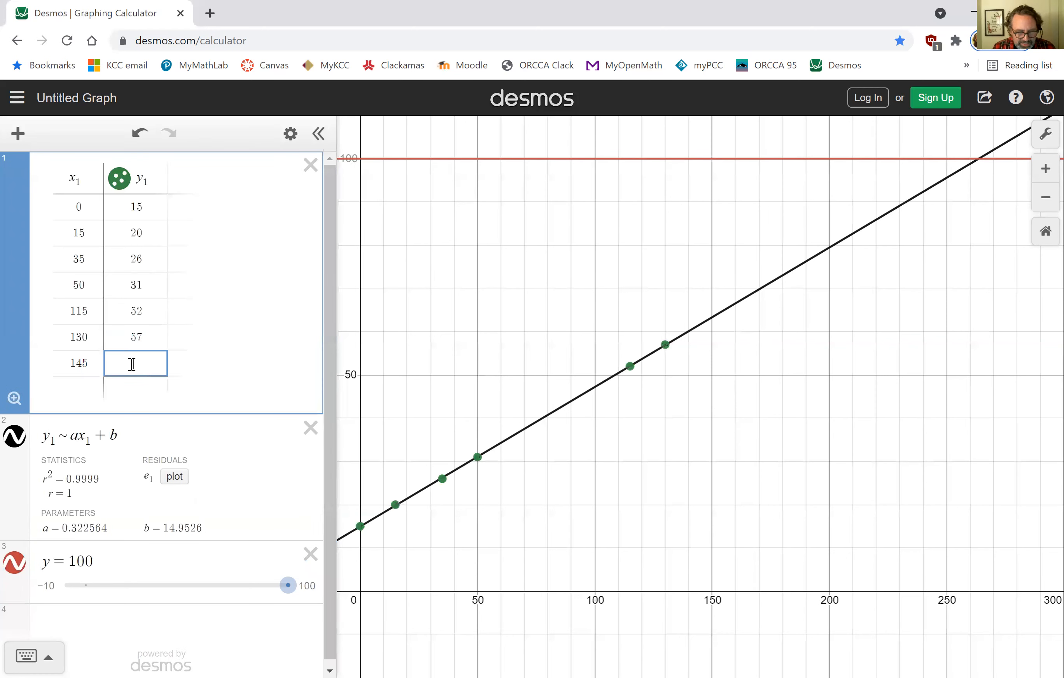
text(70)
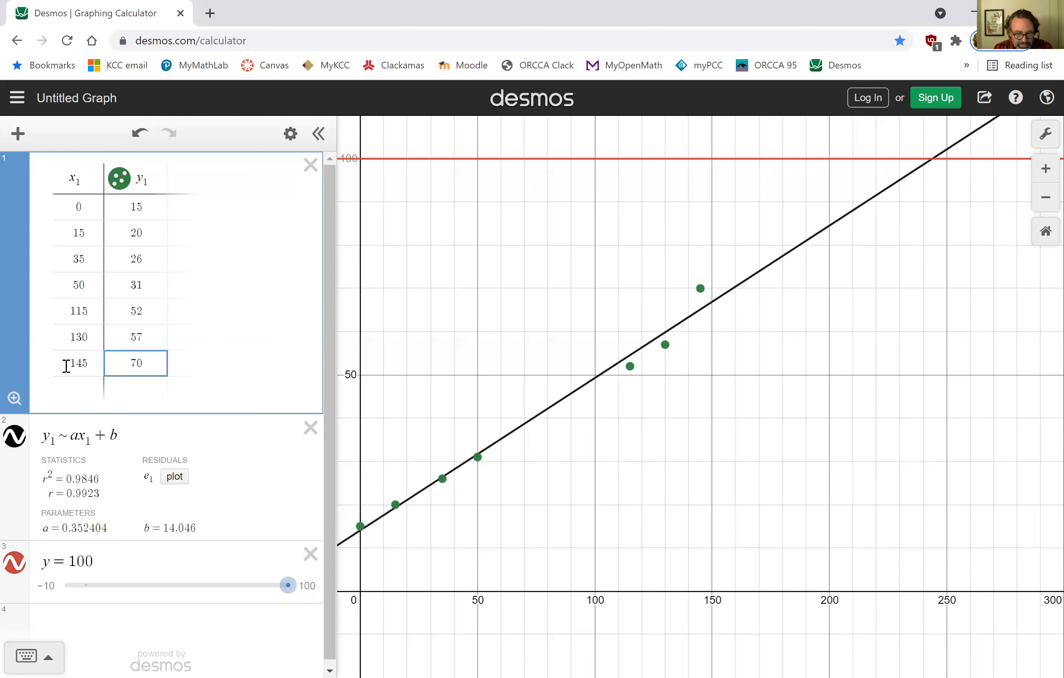
Remove the x and y values of the 145, 70 row from the first table.
drag(66, 366, 97, 363)
key(BackSpace)
click(136, 363)
key(BackSpace)
key(BackSpace)
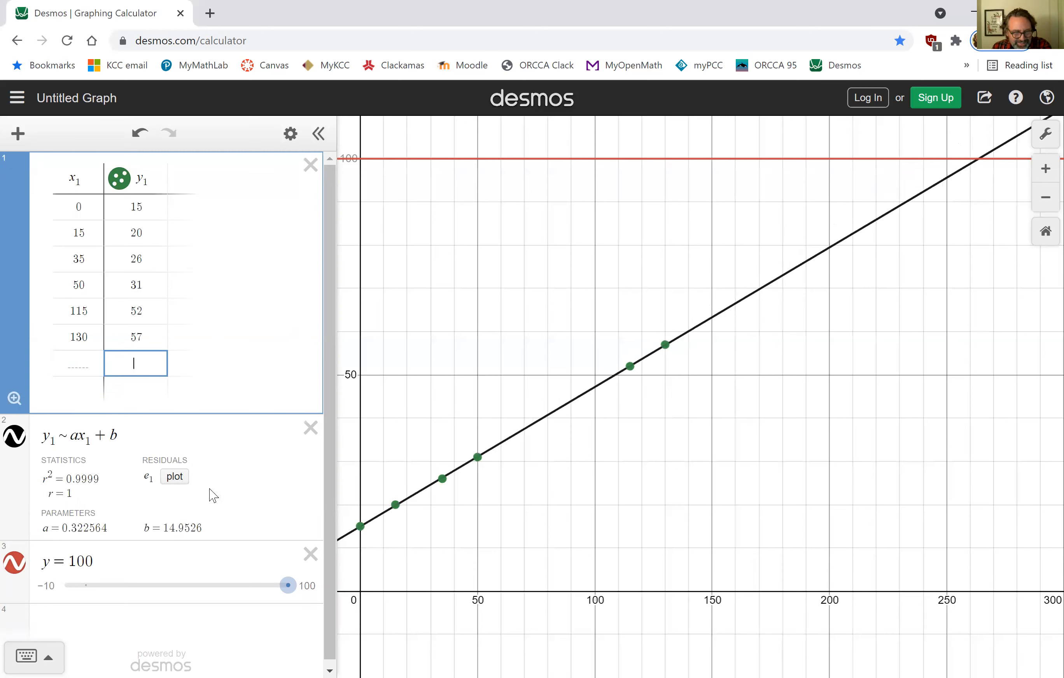
Insert a second table below the y = 100 expression and enter 145 and 70 as its first data point.
click(49, 625)
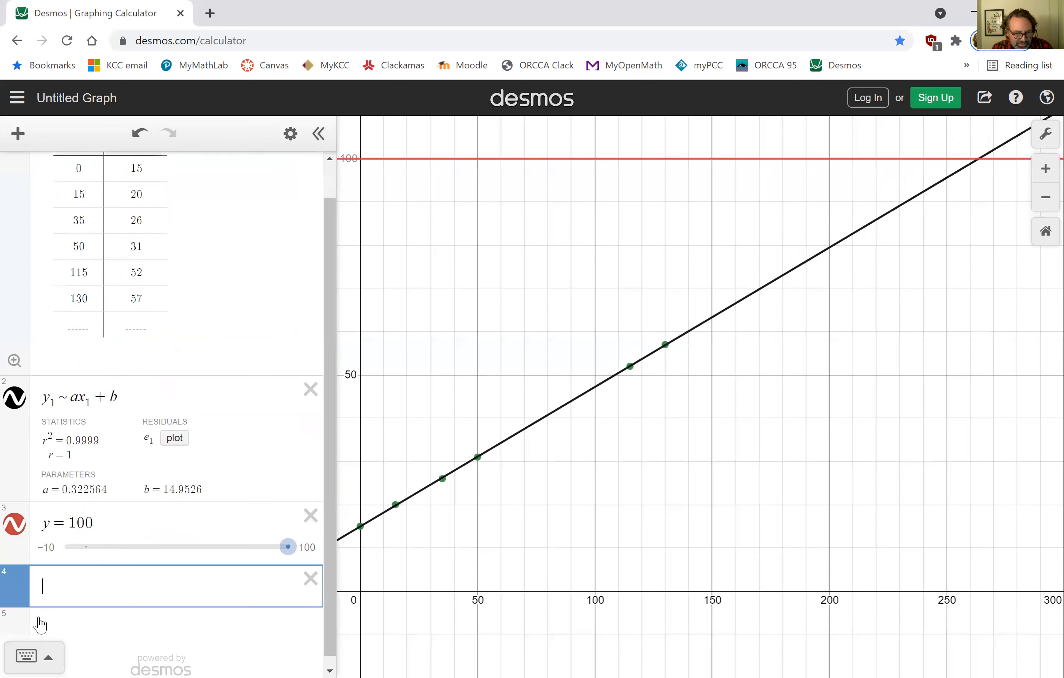
click(18, 133)
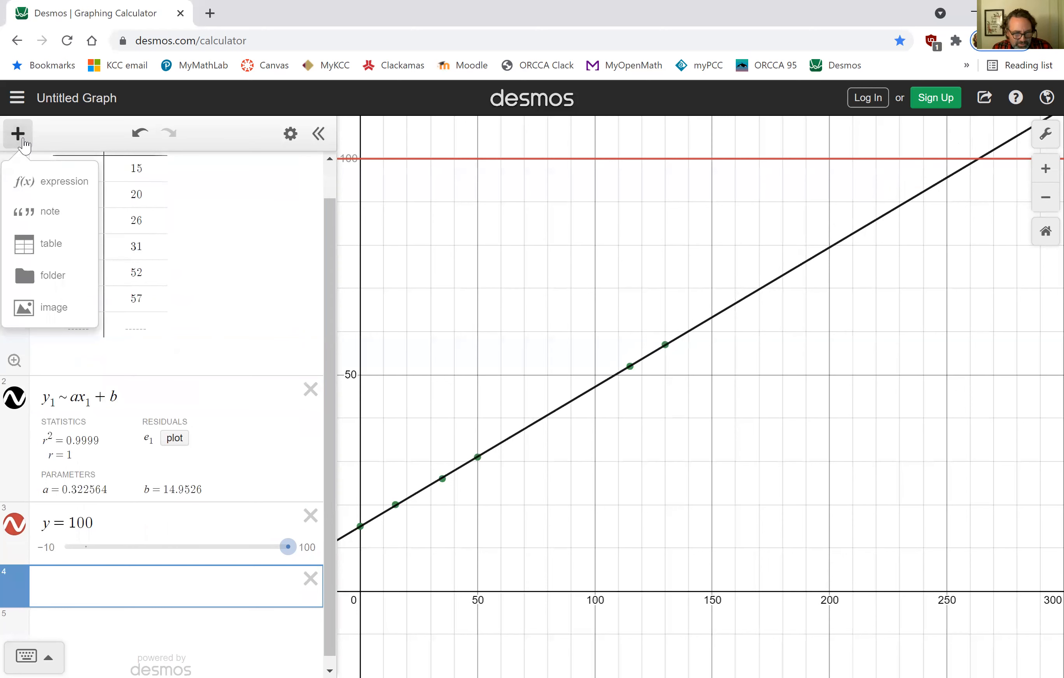
click(21, 245)
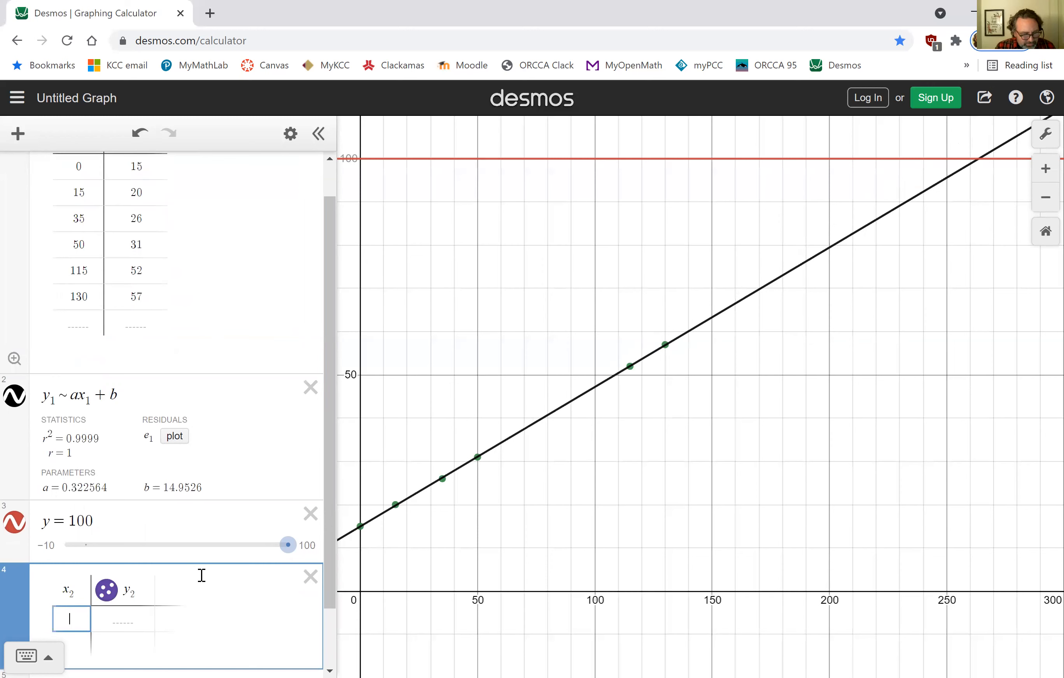
text(145)
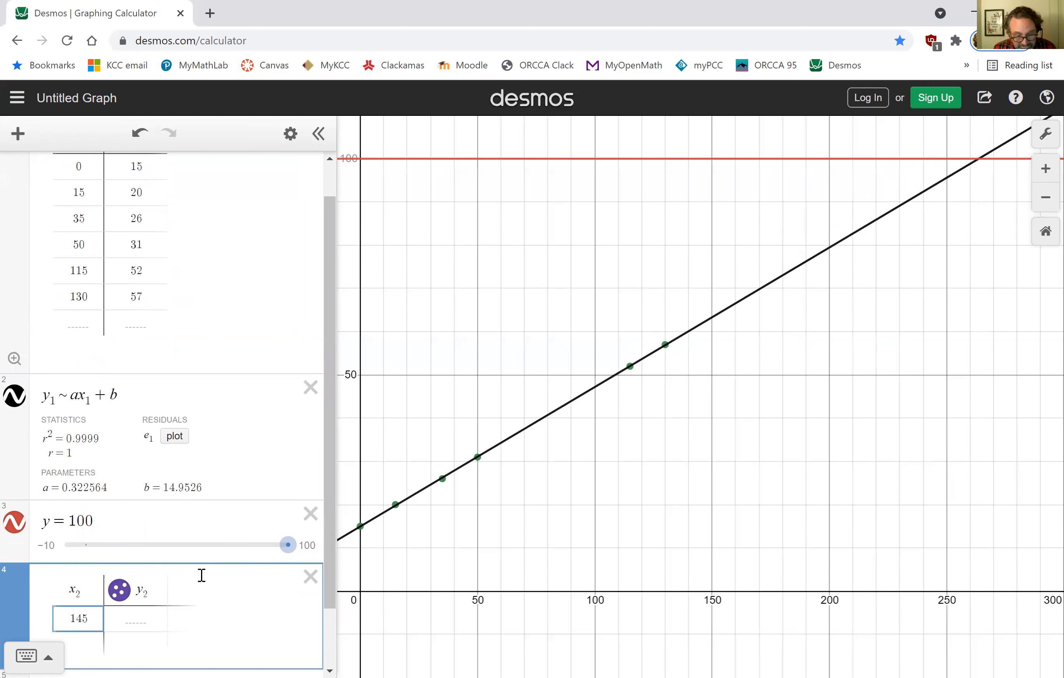
key(Right)
text(70)
key(Return)
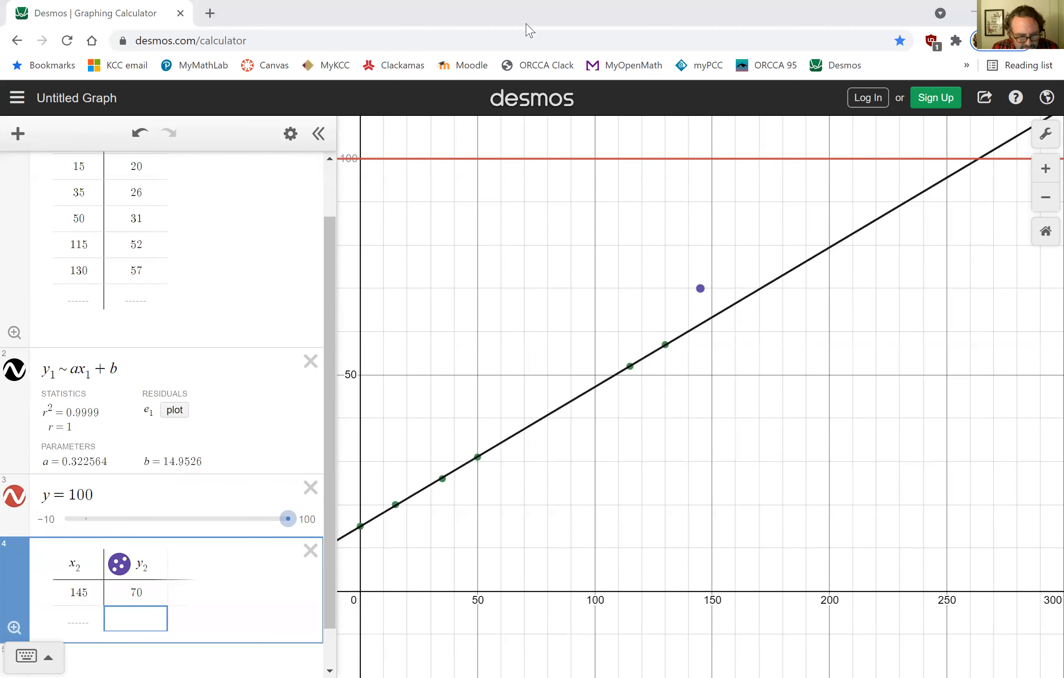
Add a second data point to the new table with x = 152 and y = 76.
click(74, 617)
text(152)
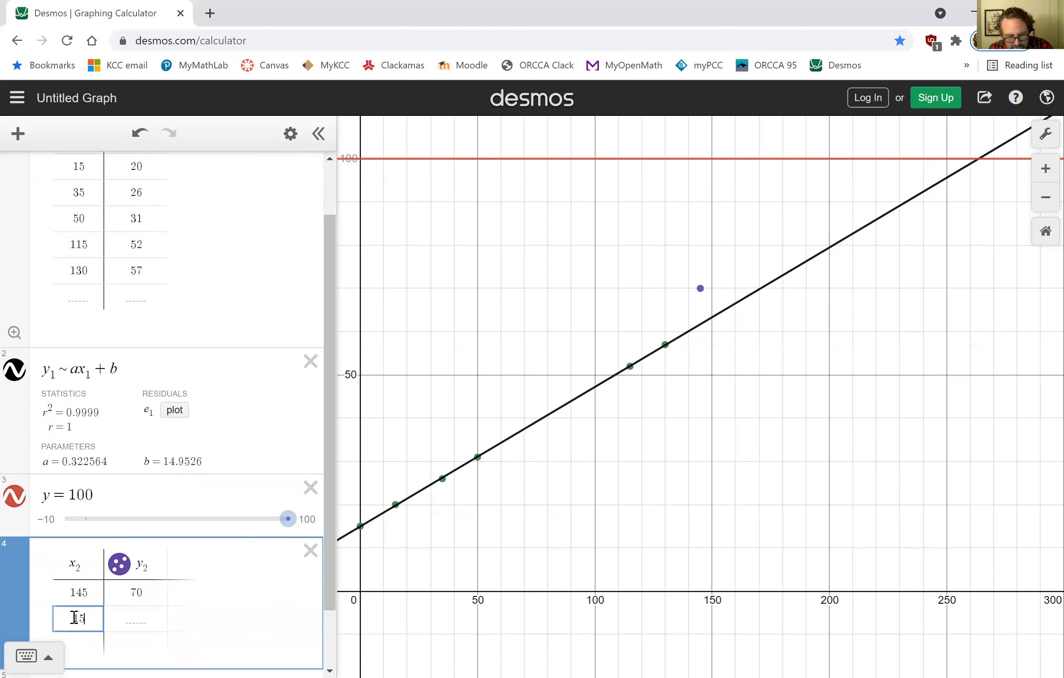
click(140, 619)
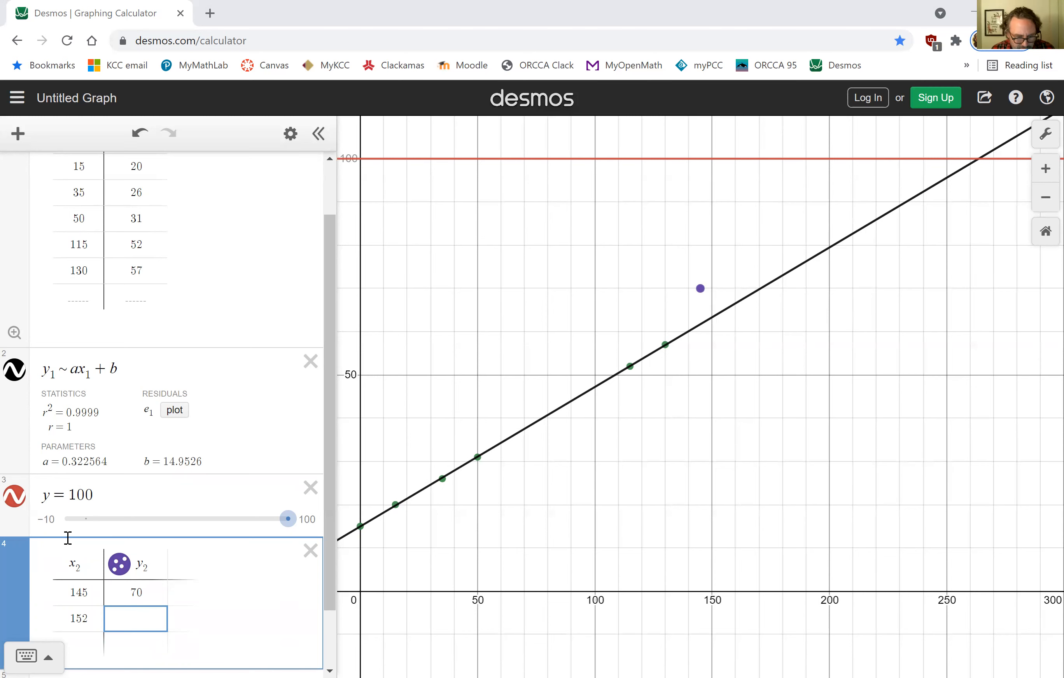
text(76)
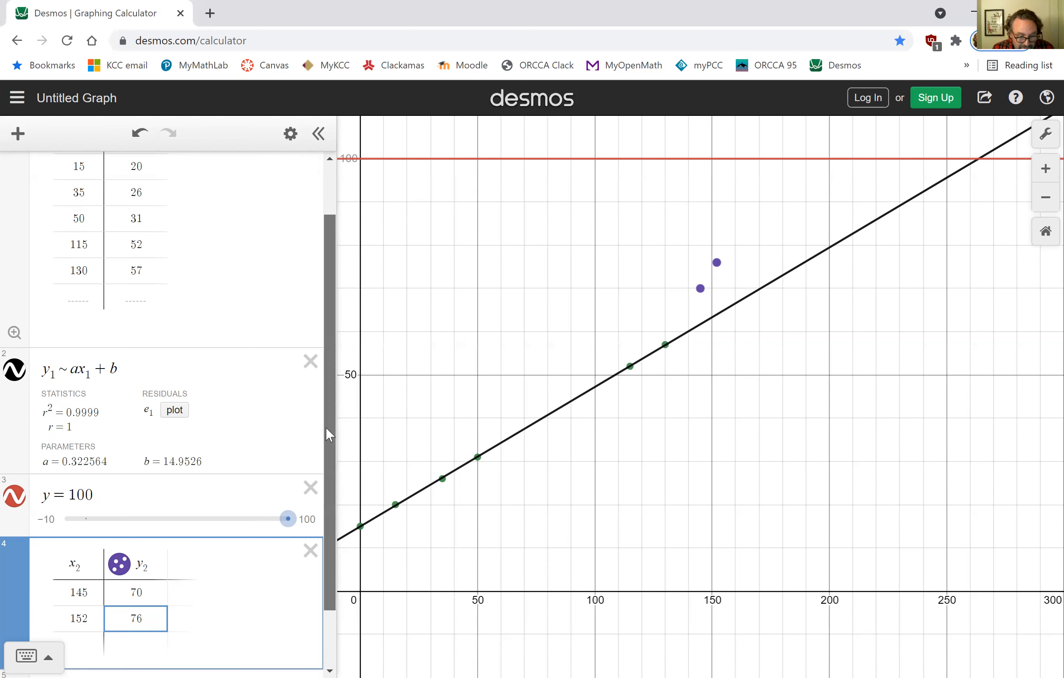
Fit a linear regression y₂ ~ ax₂ + b to the second table in a new expression.
scroll(326, 426, down, 2)
click(81, 620)
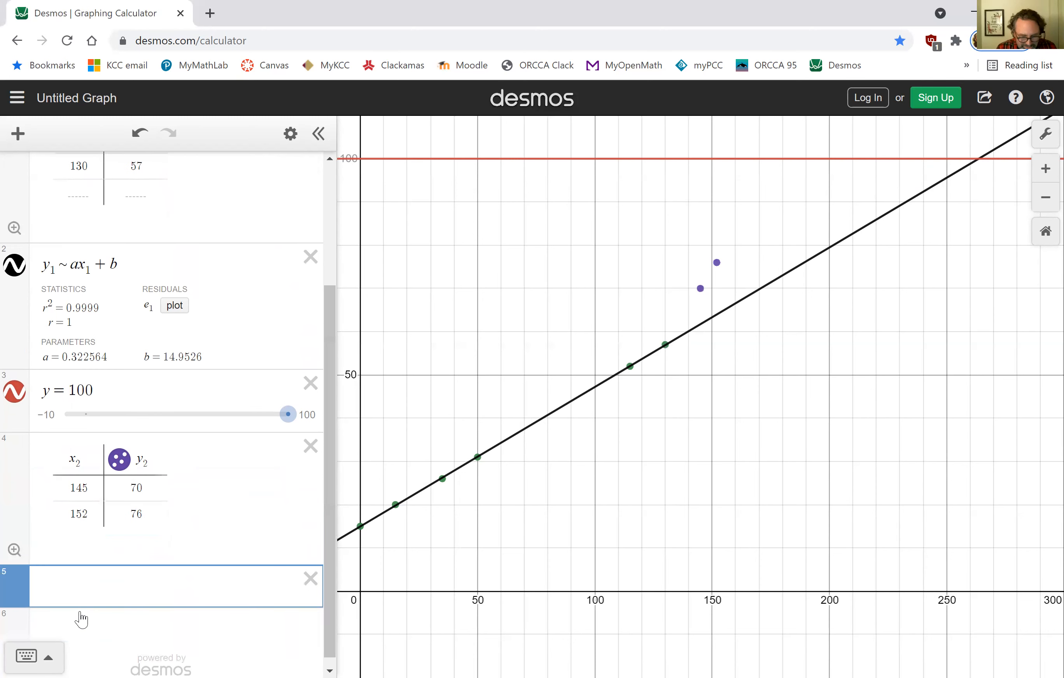
text(y2)
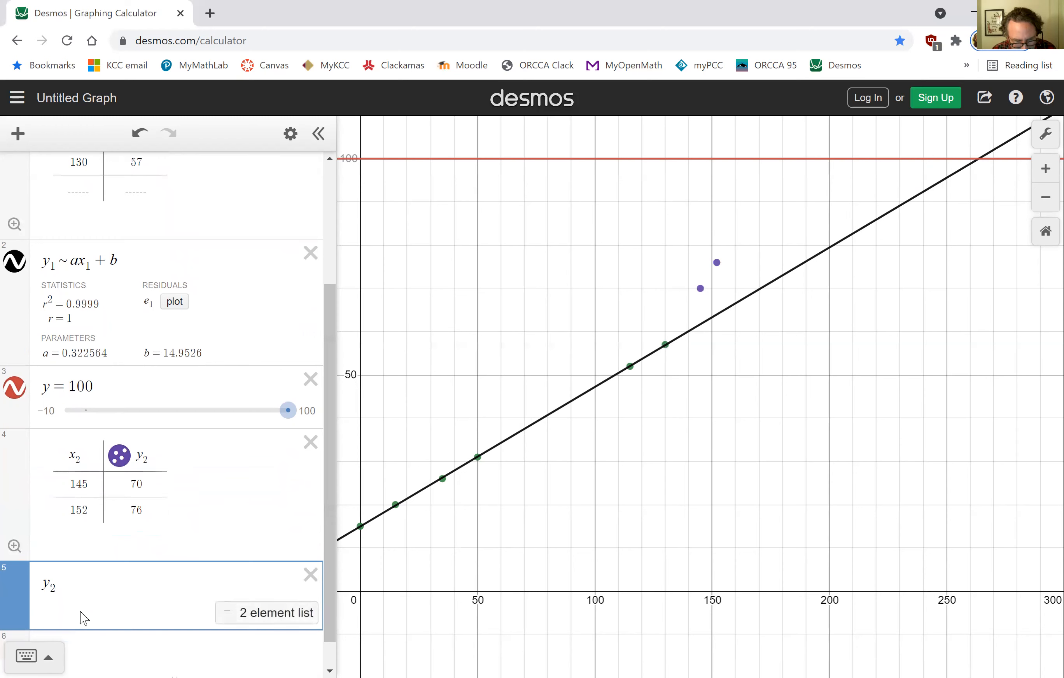
text( ~ a)
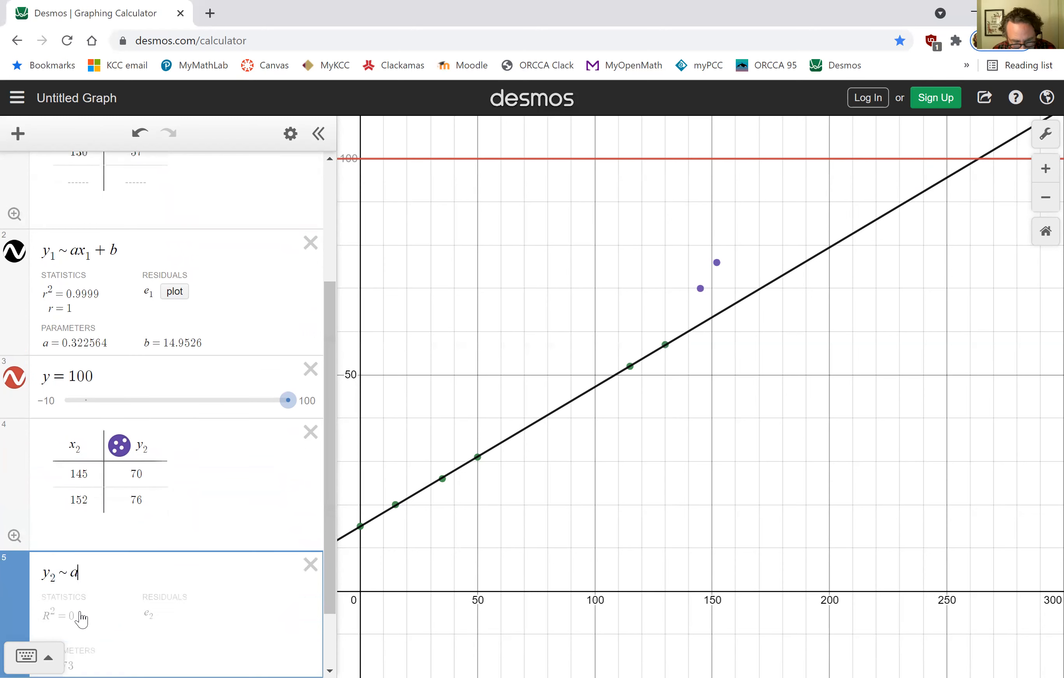
text(x2 + b)
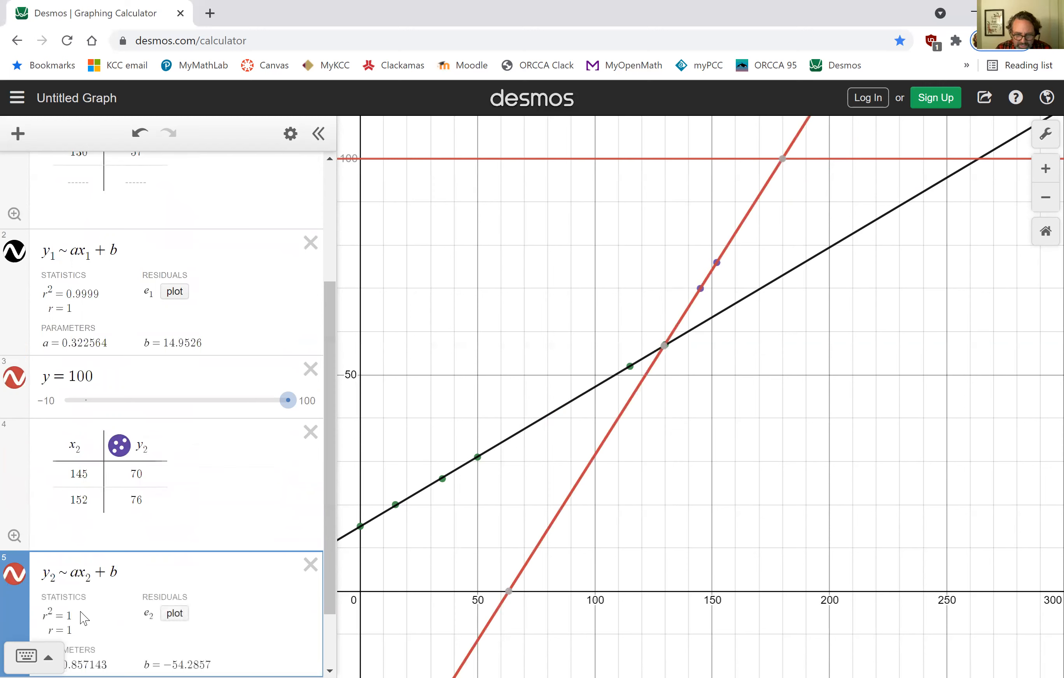
click(664, 347)
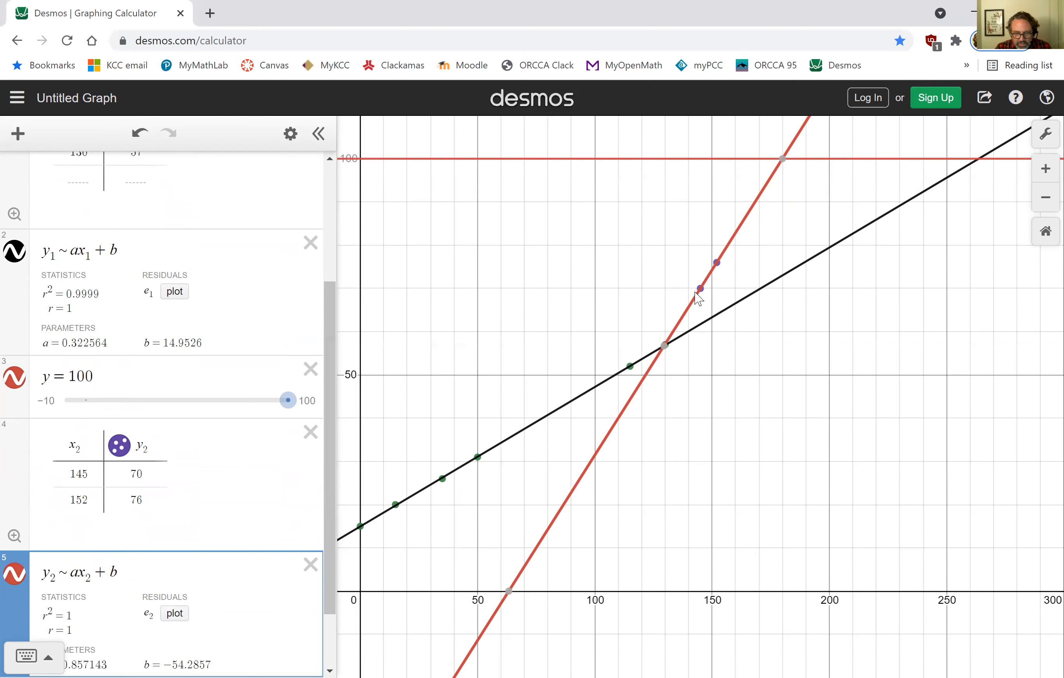
drag(325, 358, 322, 471)
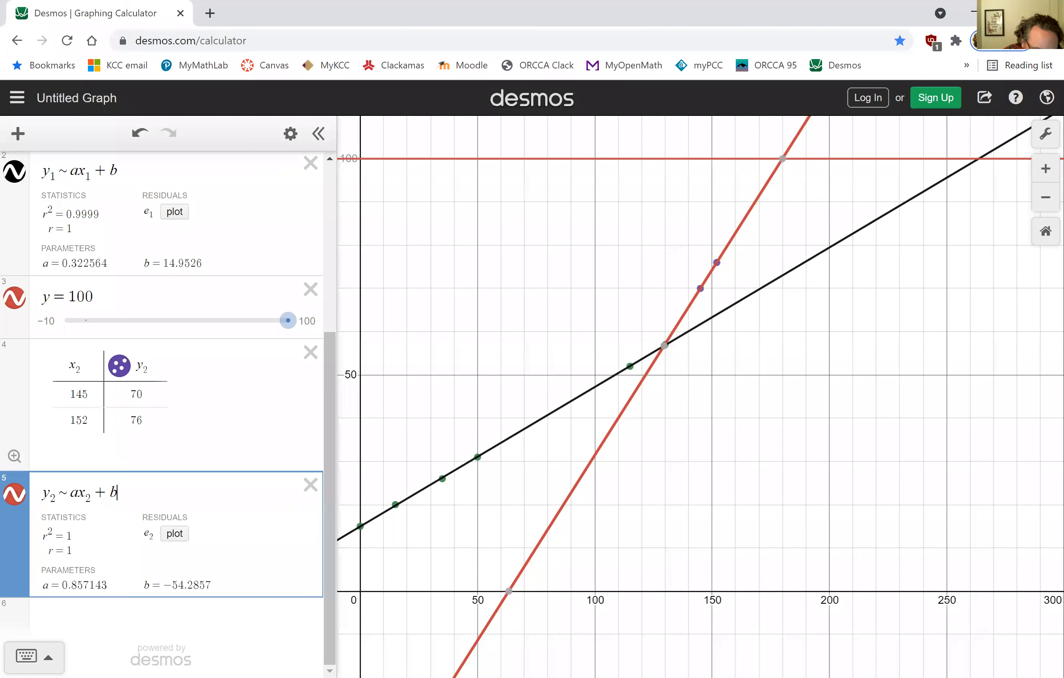
Annotate the second table with arrows marking +7 between the x-values and +6 between the y-values, and clear the markings.
drag(58, 386, 54, 420)
mouse_move(43, 421)
mouse_down()
mouse_move(57, 414)
mouse_move(12, 411)
mouse_up()
drag(24, 386, 36, 400)
mouse_move(150, 388)
mouse_down()
mouse_move(153, 416)
mouse_move(182, 395)
mouse_up()
mouse_move(176, 392)
mouse_down()
mouse_move(180, 408)
mouse_move(197, 397)
mouse_up()
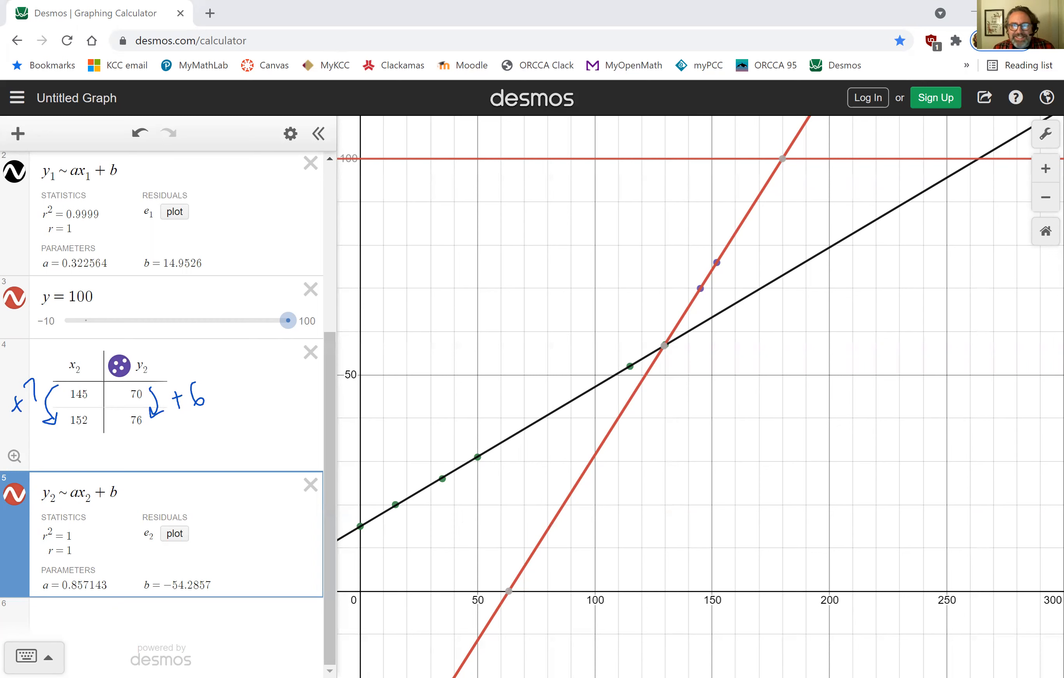
key(Escape)
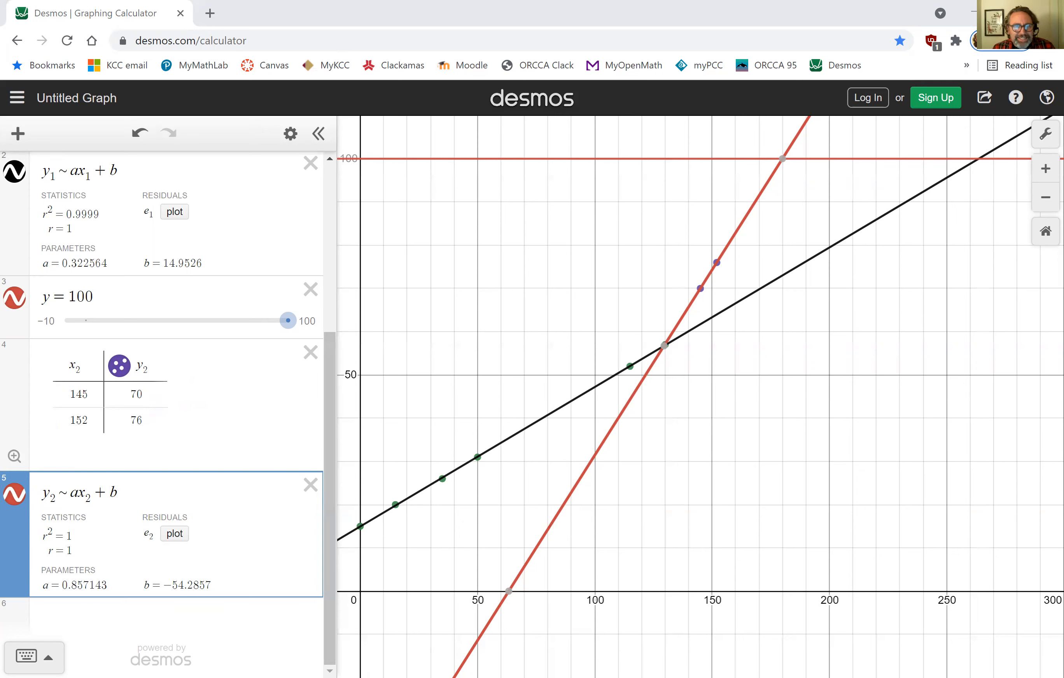
Graph y = 15 and display the coordinates where it intersects the second regression line.
click(114, 627)
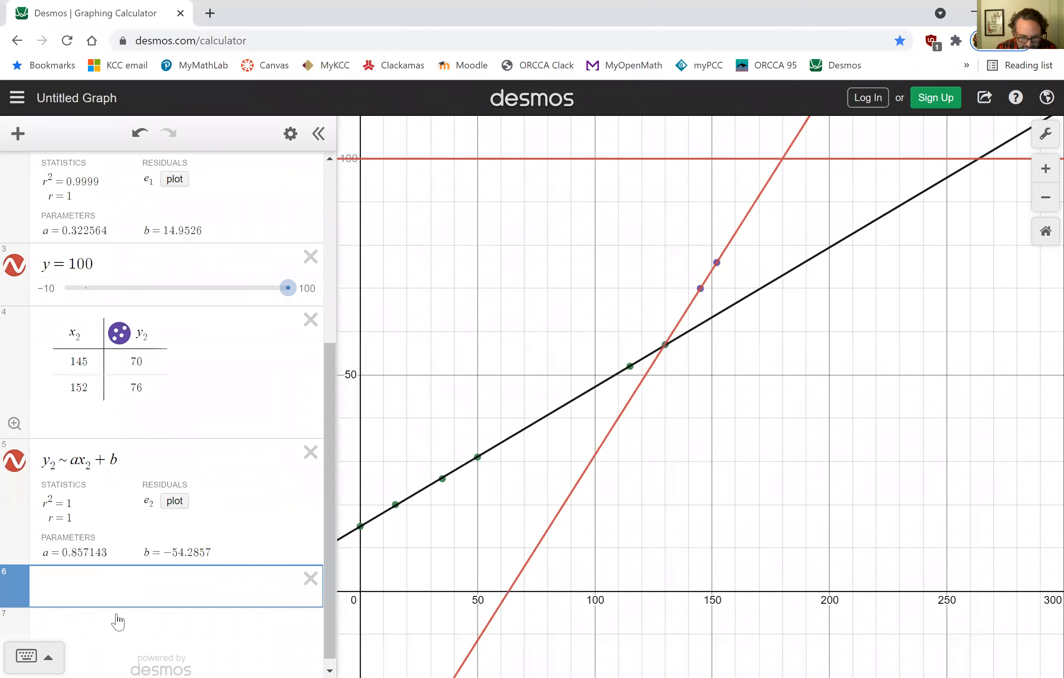
text(y=15)
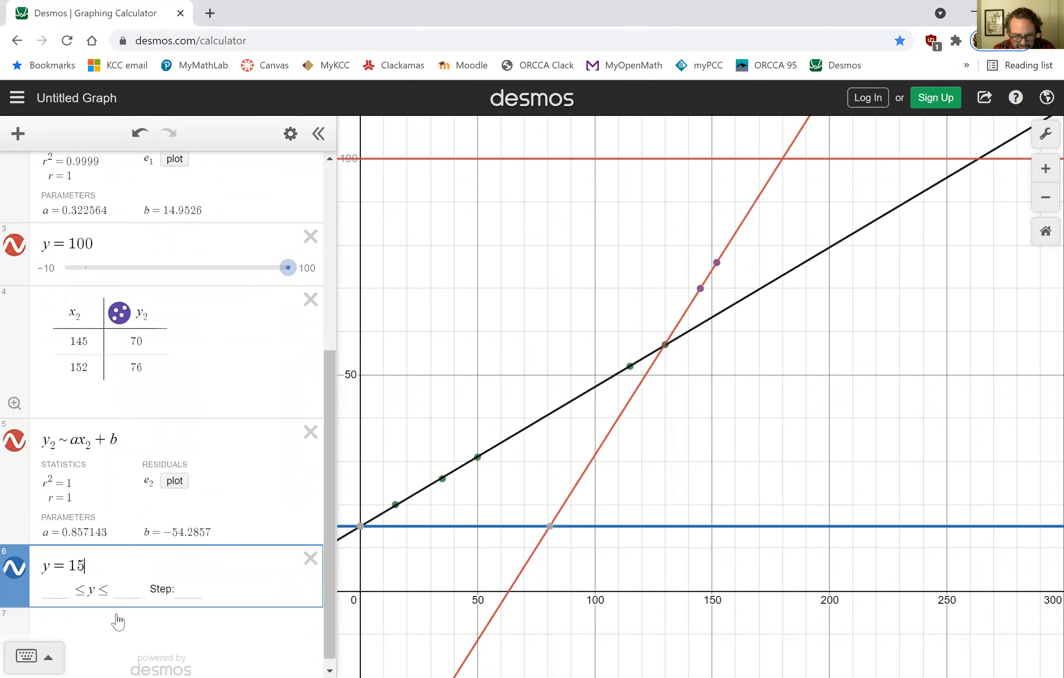
click(550, 528)
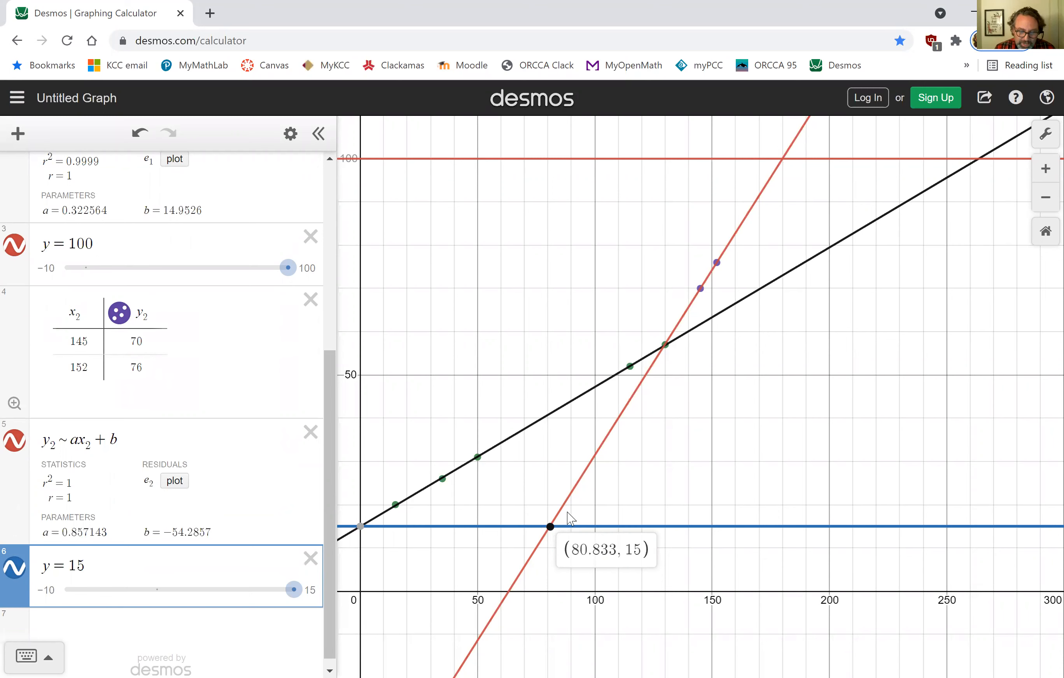
click(85, 633)
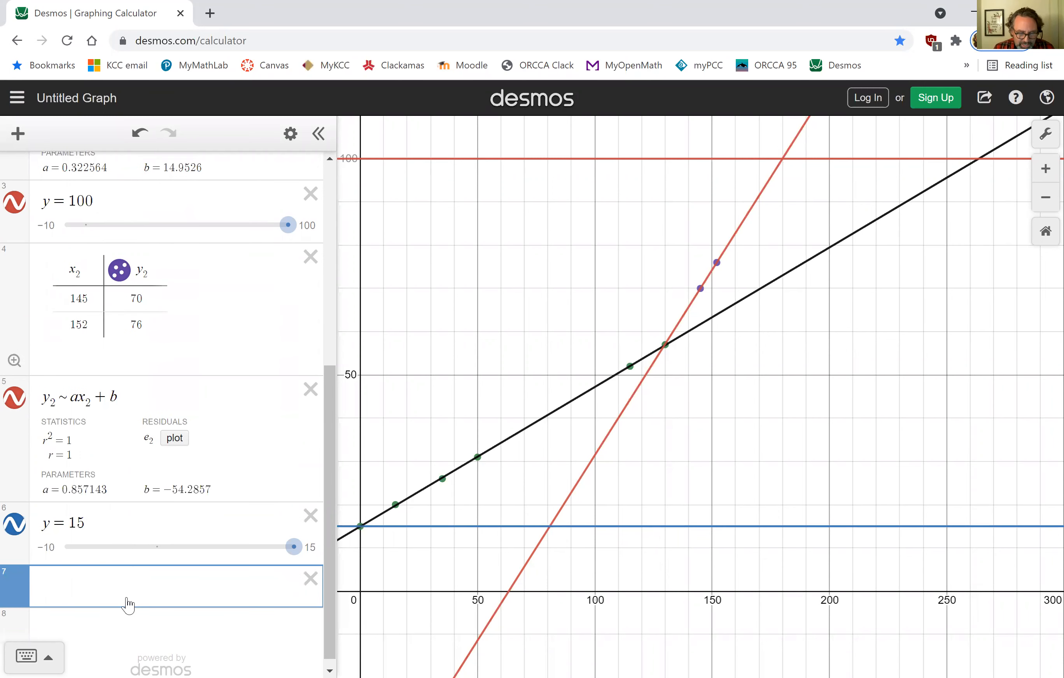
click(549, 527)
click(550, 526)
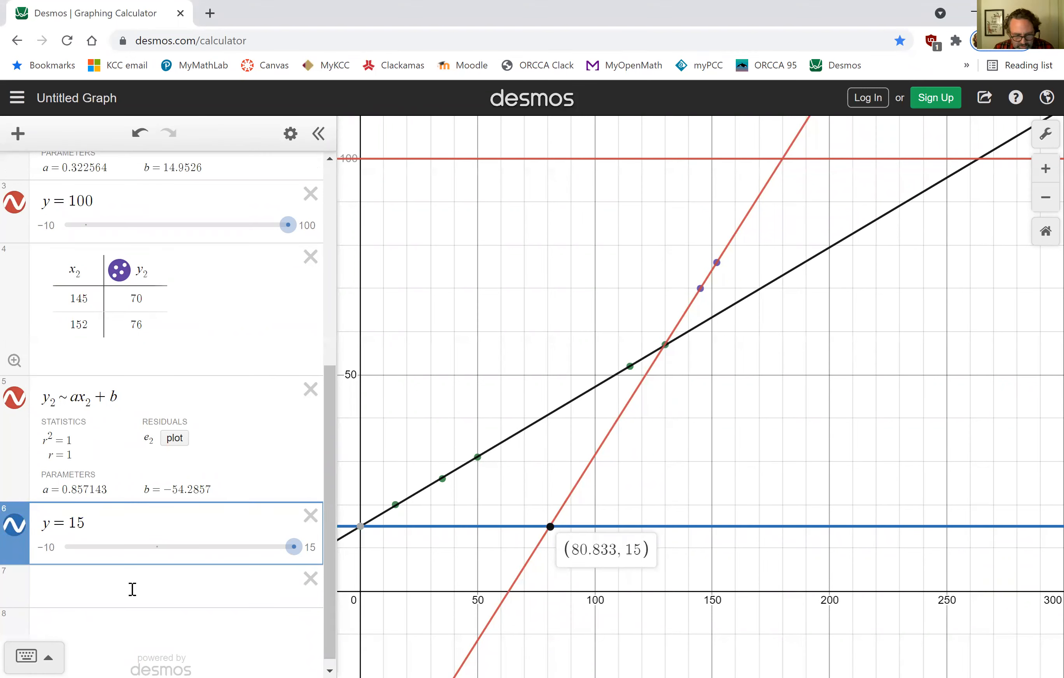
Graph y = 6/7(x − 80.833) + 15 and display the coordinates of its intersections with y = 15 and y = 100.
click(115, 588)
text(y=)
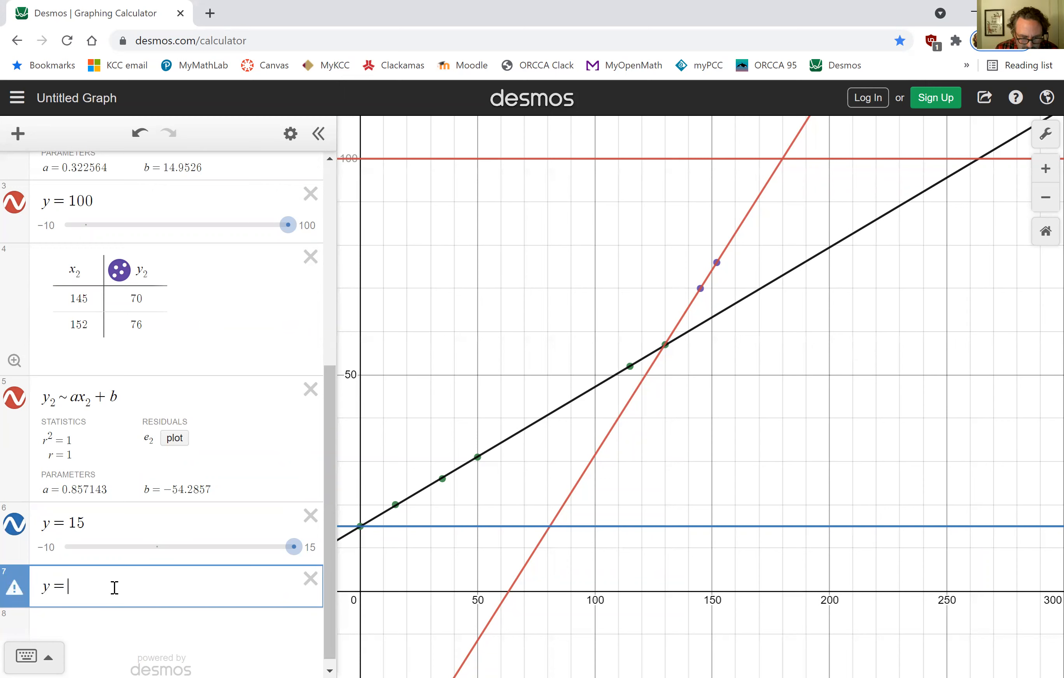
text(6/7)
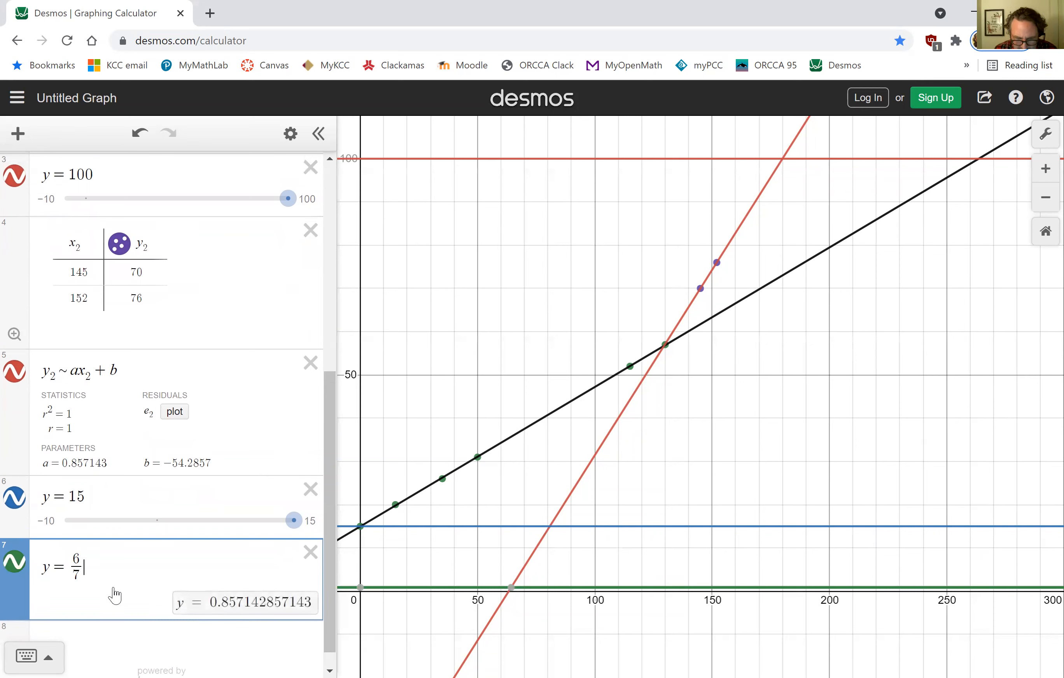
text((x)
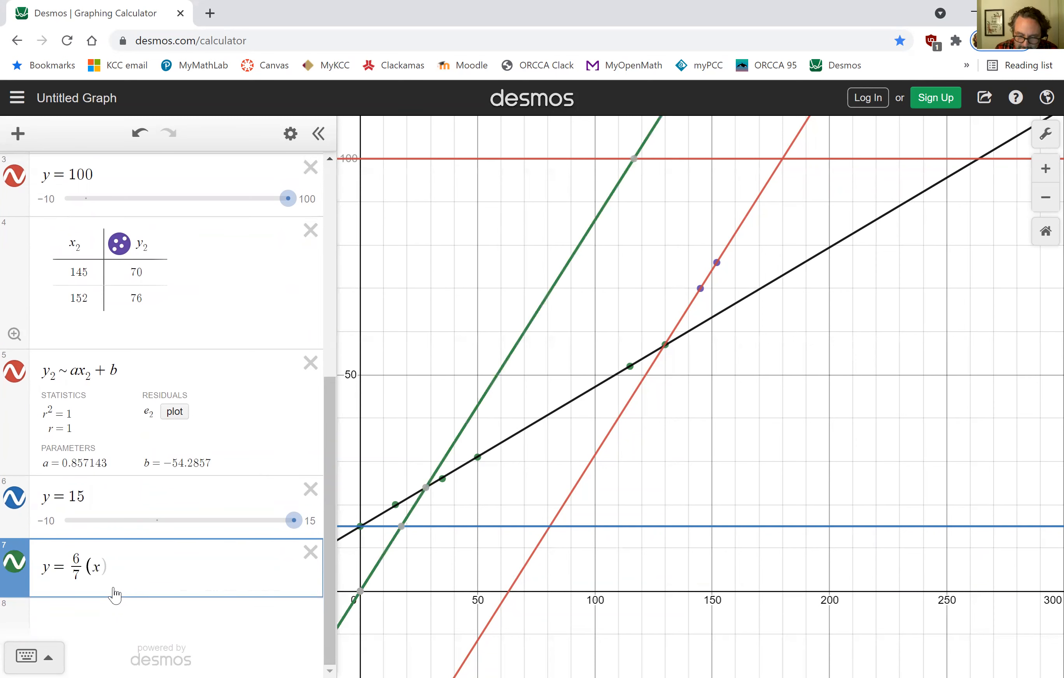
text(-80)
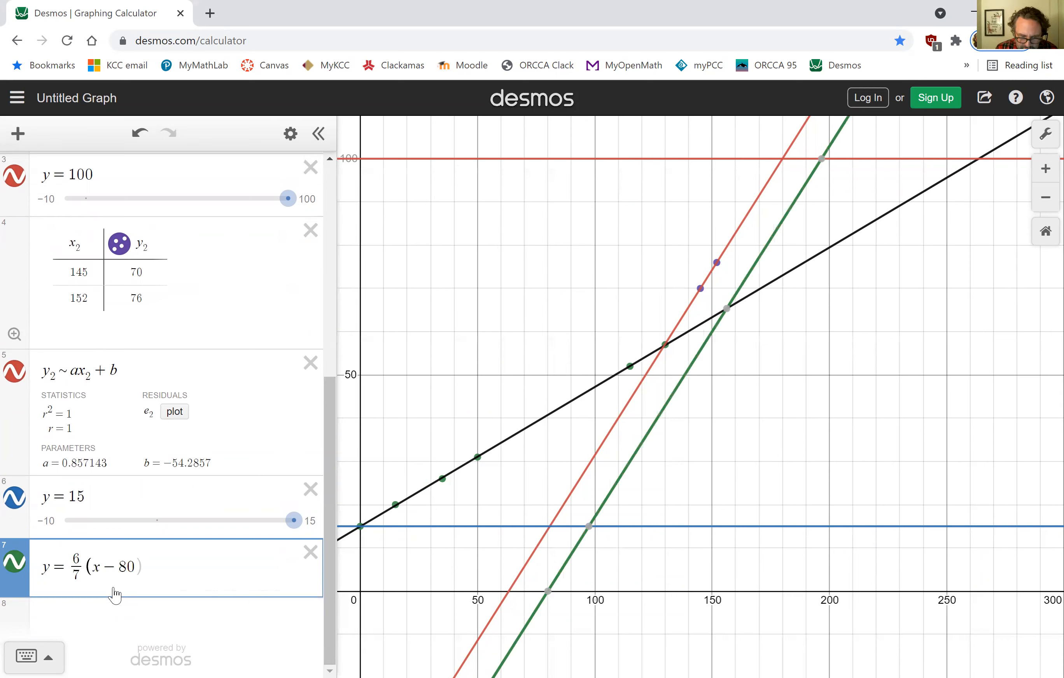
text(.833))
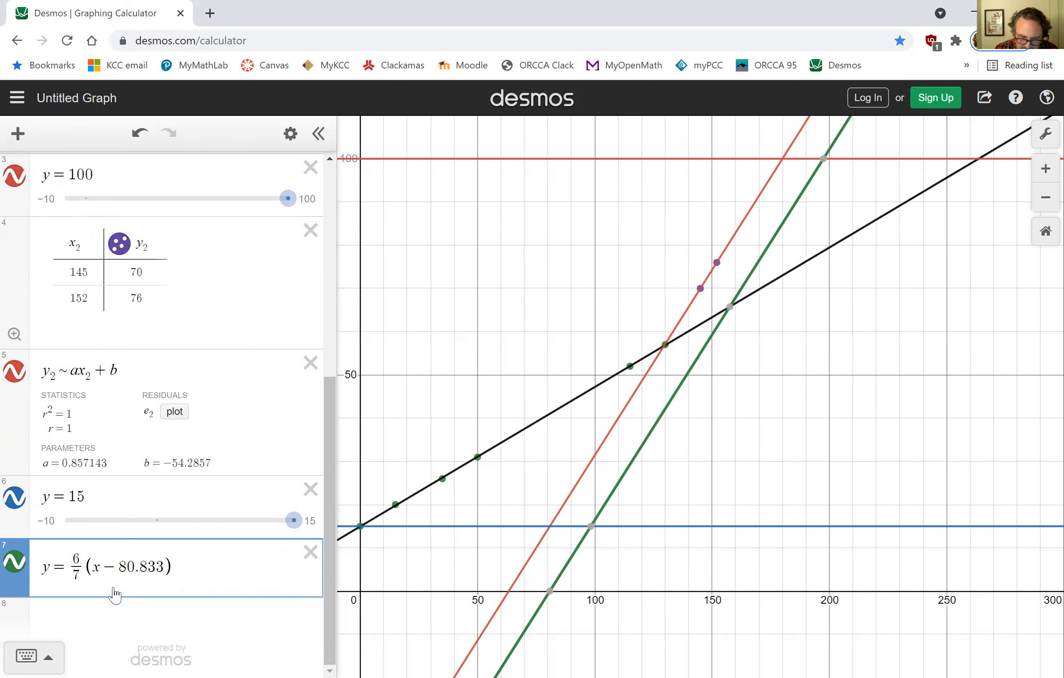
text(+15)
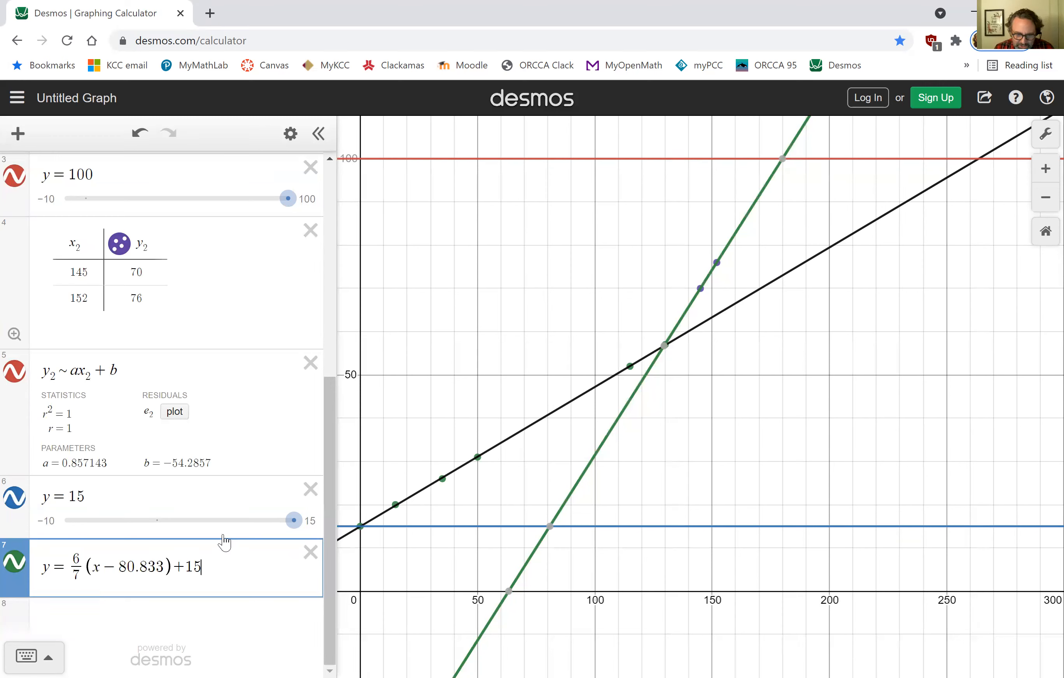
click(552, 527)
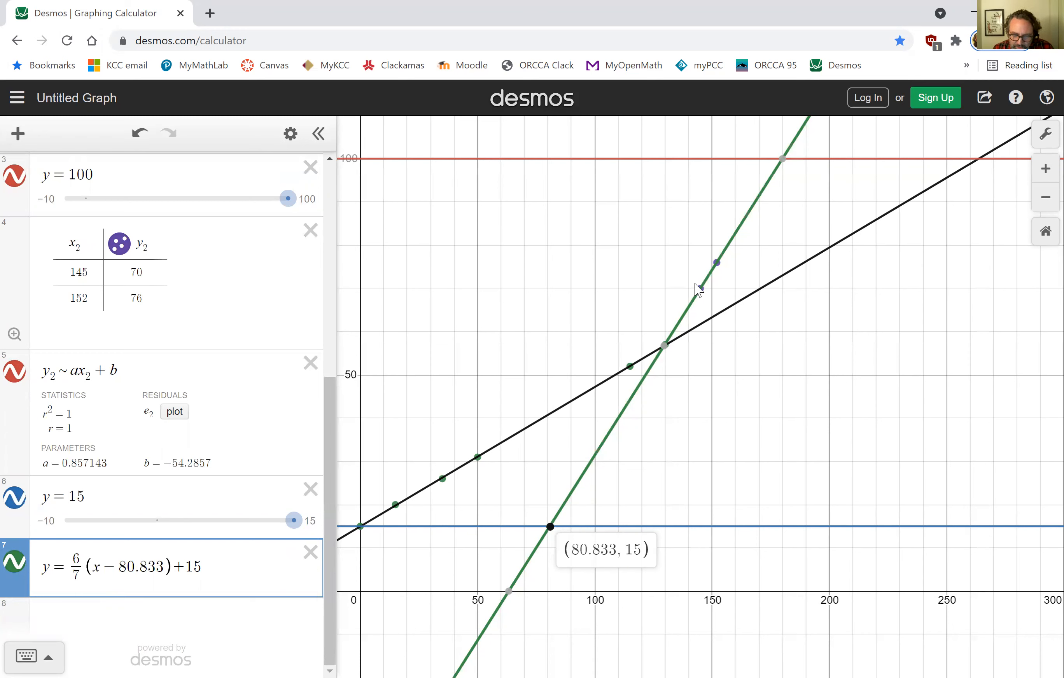
click(783, 160)
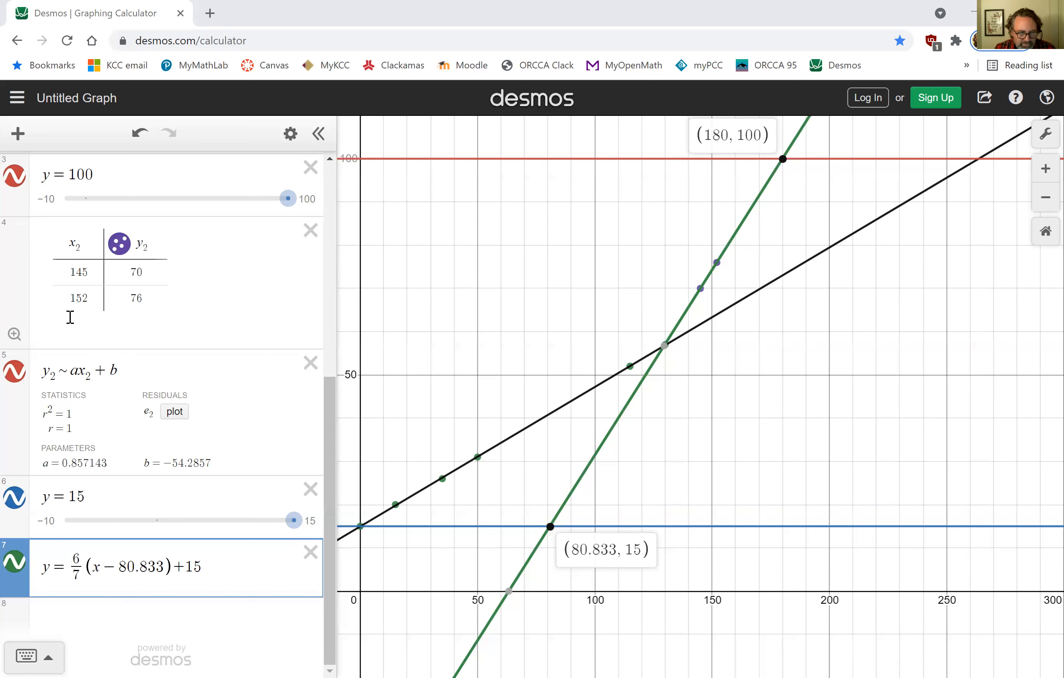
Add a third data point to the second table with x = 156 and y = 79.
click(70, 318)
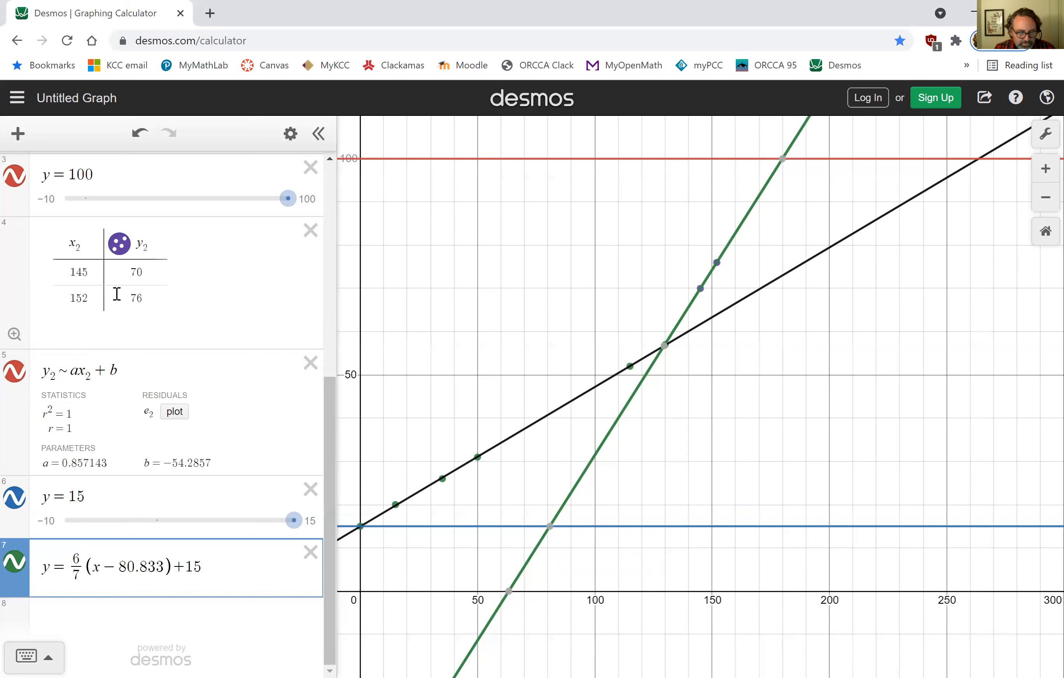
click(116, 294)
click(83, 323)
text(156)
key(Tab)
text(79)
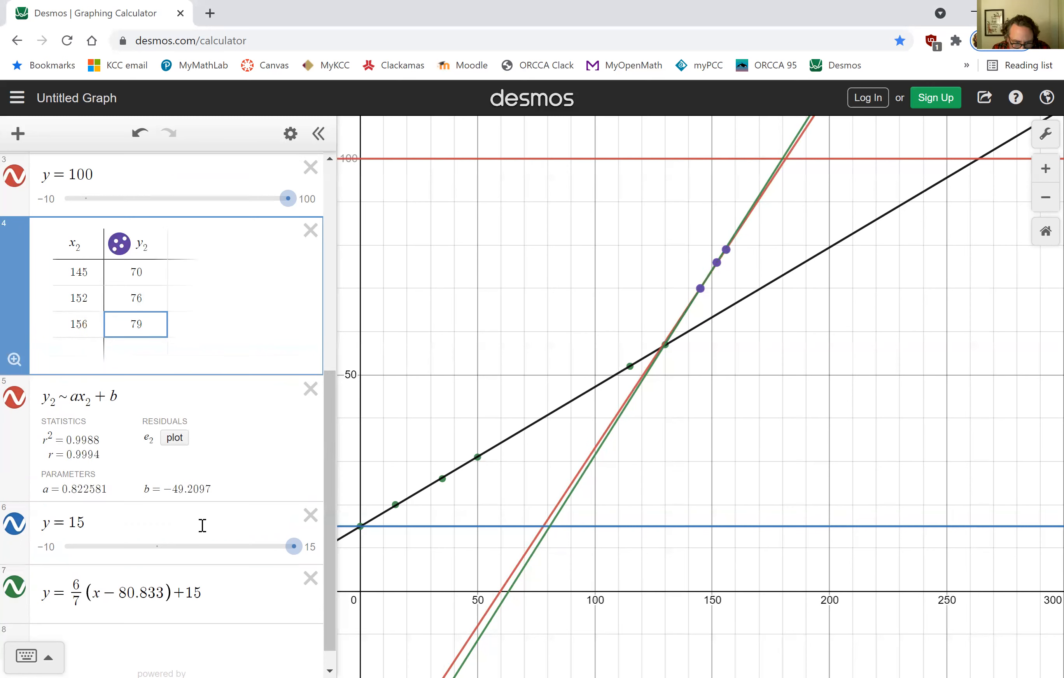
Hide the y = 6/7(x − 80.833) + 15 line and display the second regression line's intersections with y = 100 and y = 15.
click(22, 589)
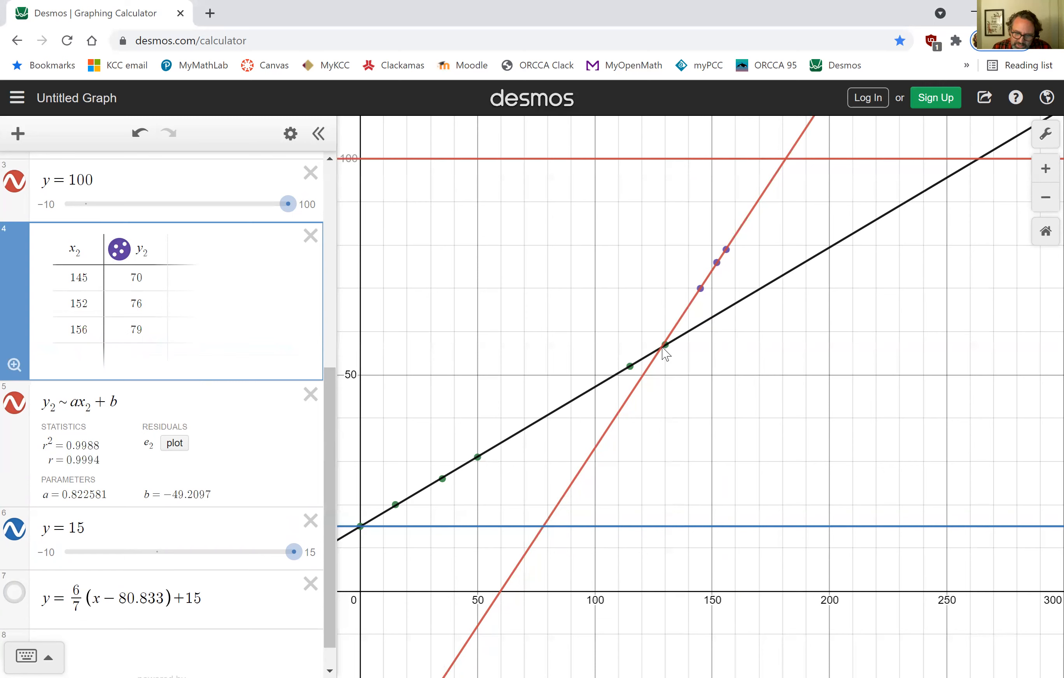
click(787, 160)
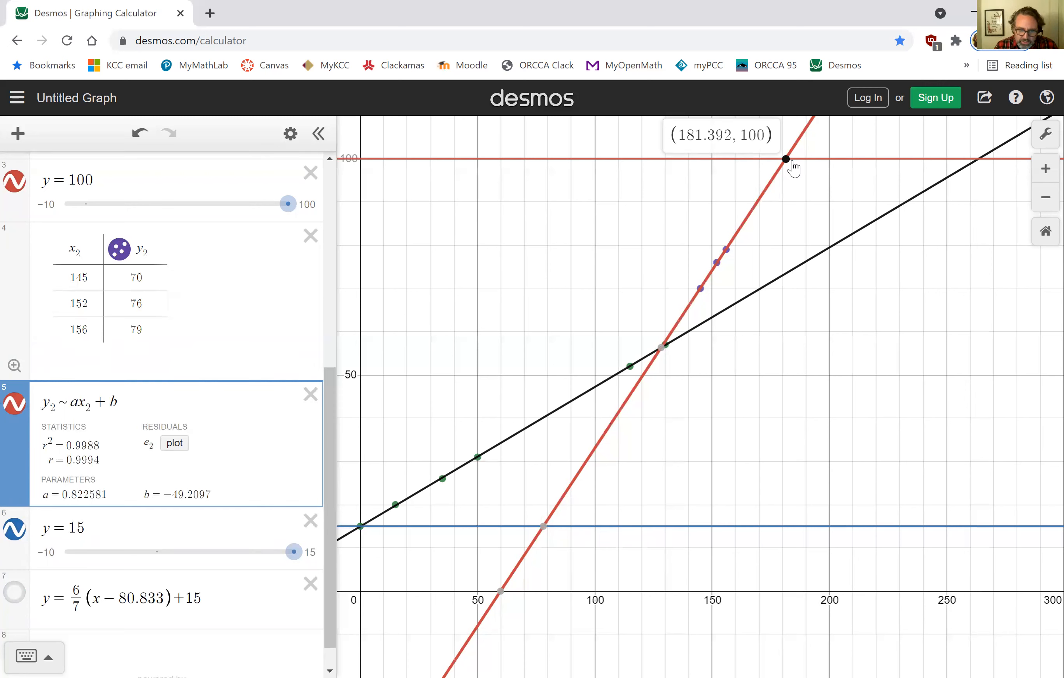
click(544, 527)
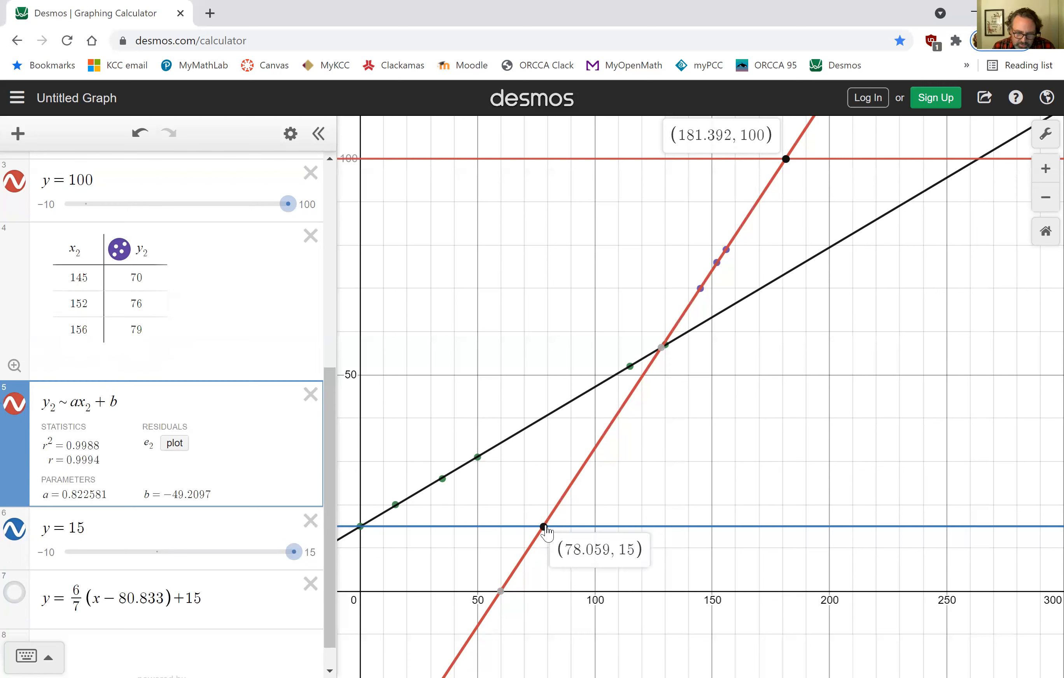